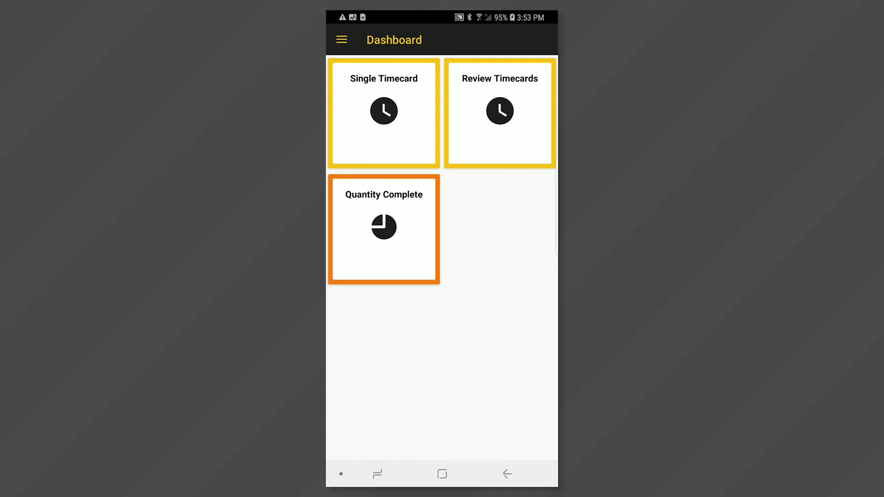
Step: Go to Timecards > Clock In/Clock Out to list jobs 100, 179 and 14003
click(342, 39)
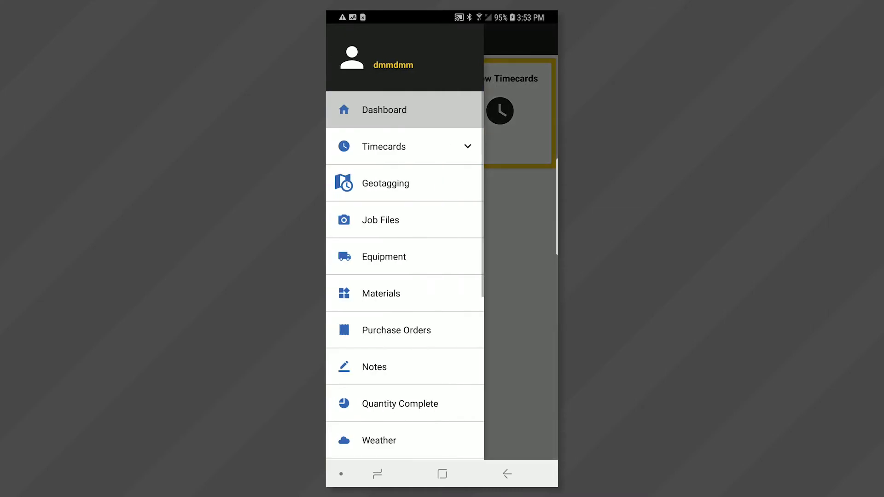
click(405, 147)
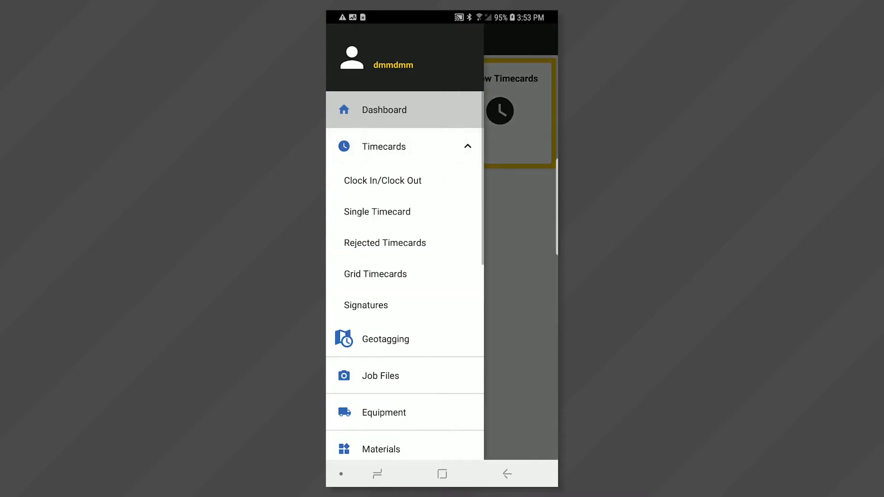
click(382, 181)
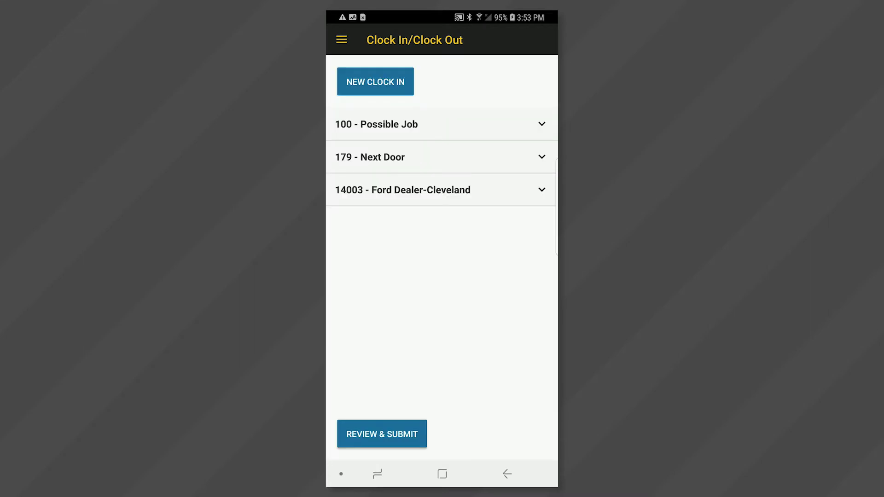
Step: Clock employee 1009 in on job 175 - Next Door with cost code 2000 and earn code REG
click(376, 81)
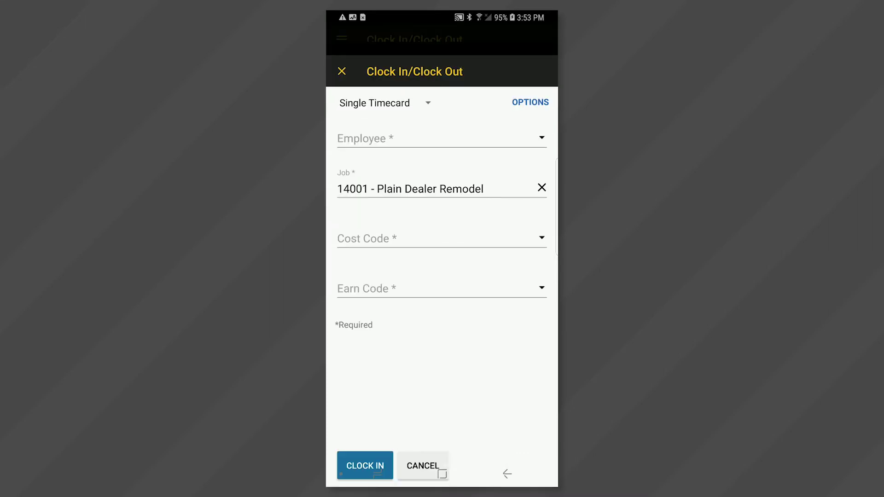
click(442, 106)
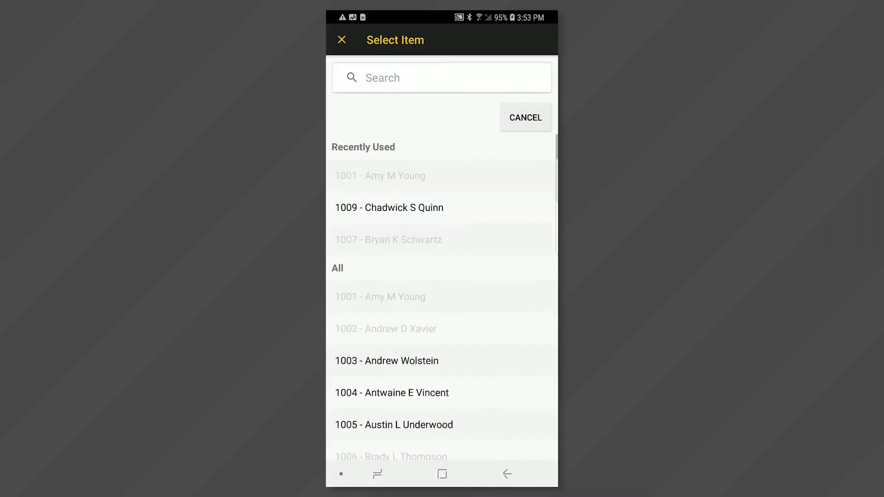
click(438, 208)
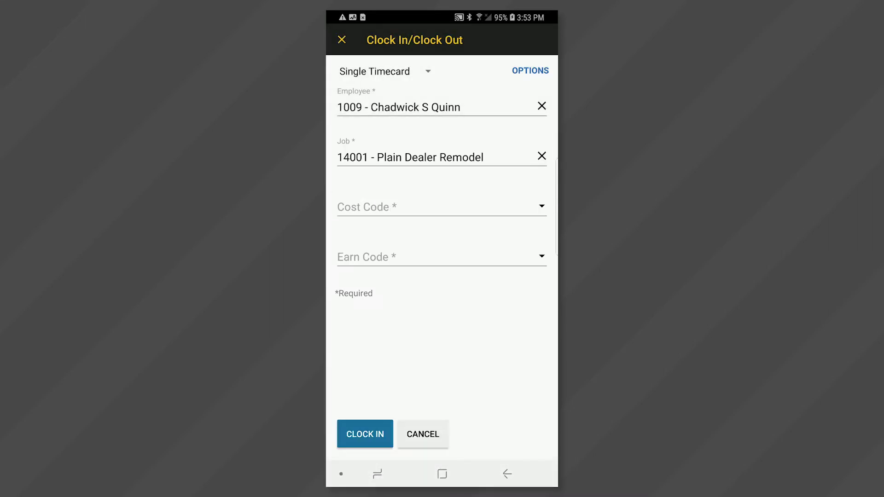
click(443, 207)
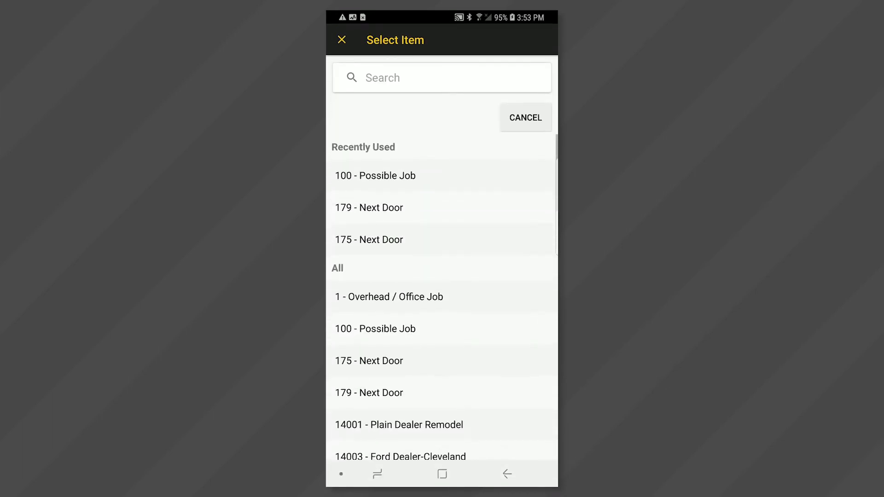
click(401, 240)
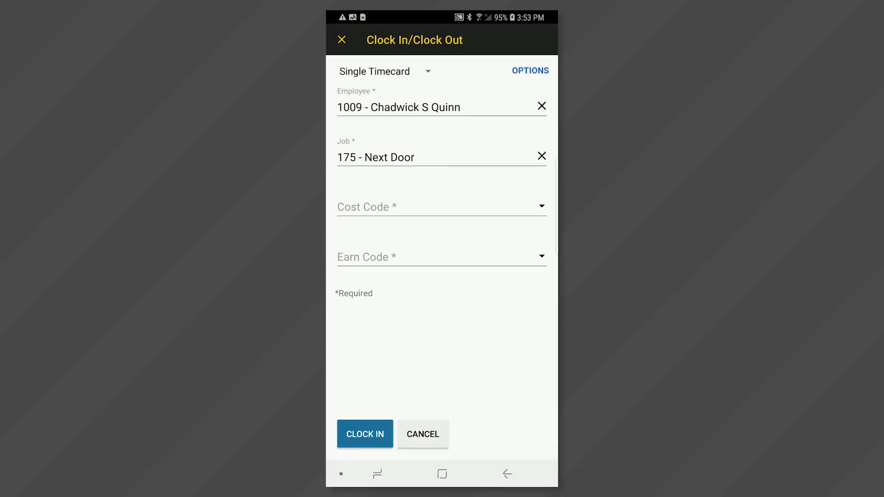
click(435, 207)
click(400, 239)
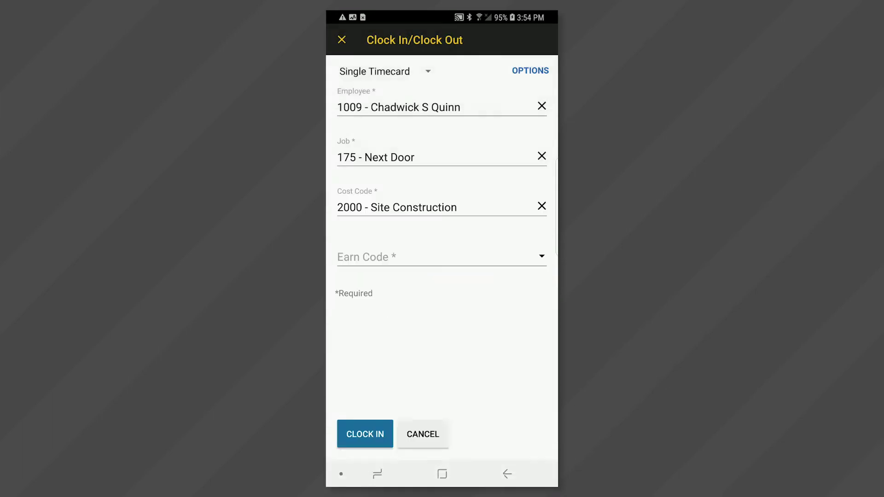
click(436, 256)
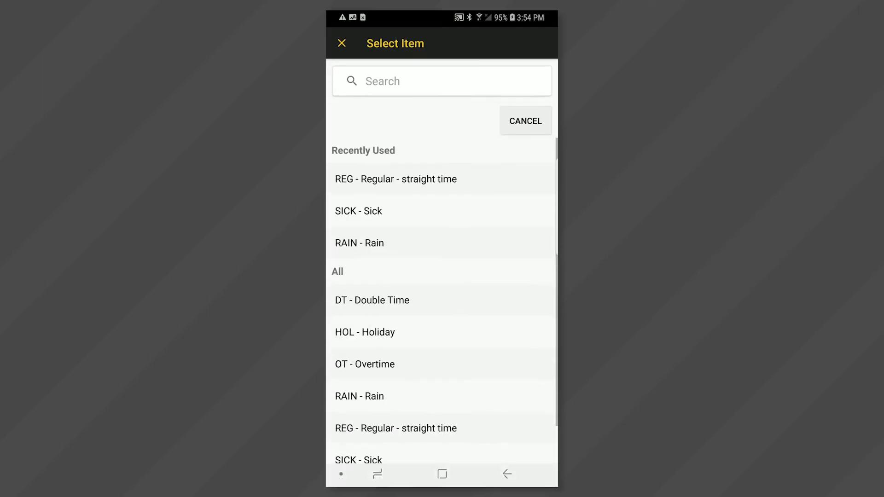
click(396, 179)
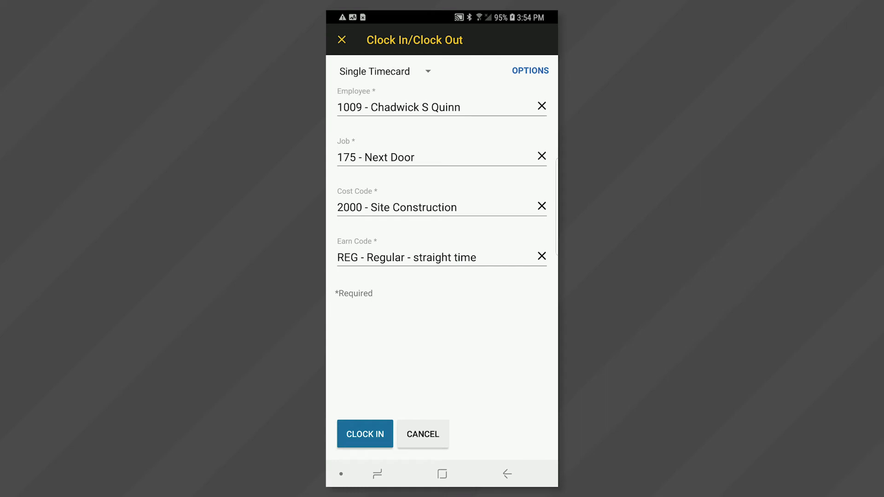
click(365, 433)
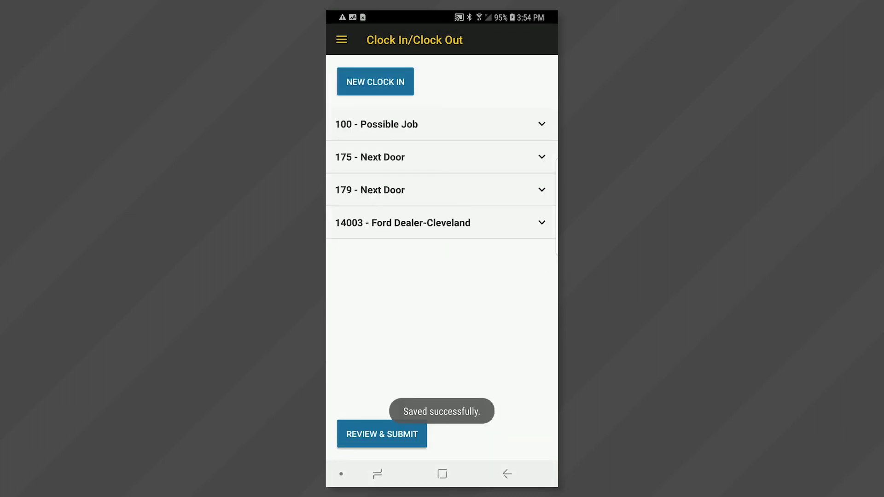
click(342, 40)
click(359, 111)
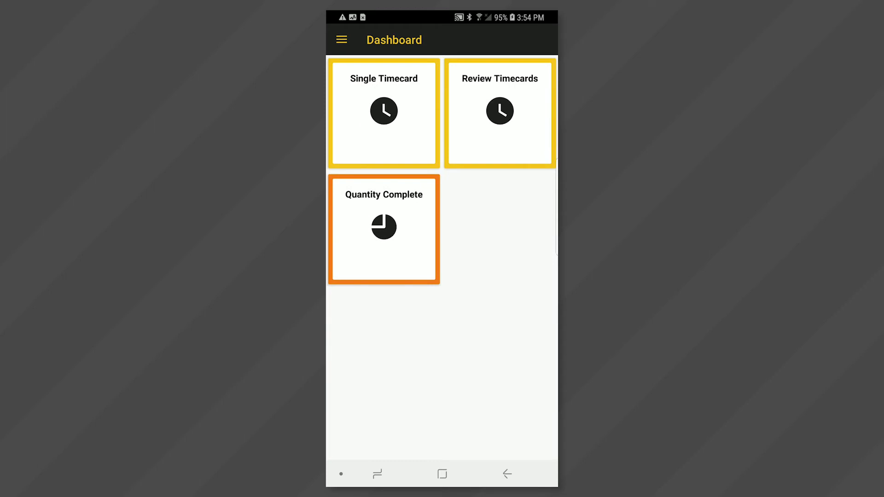
click(341, 41)
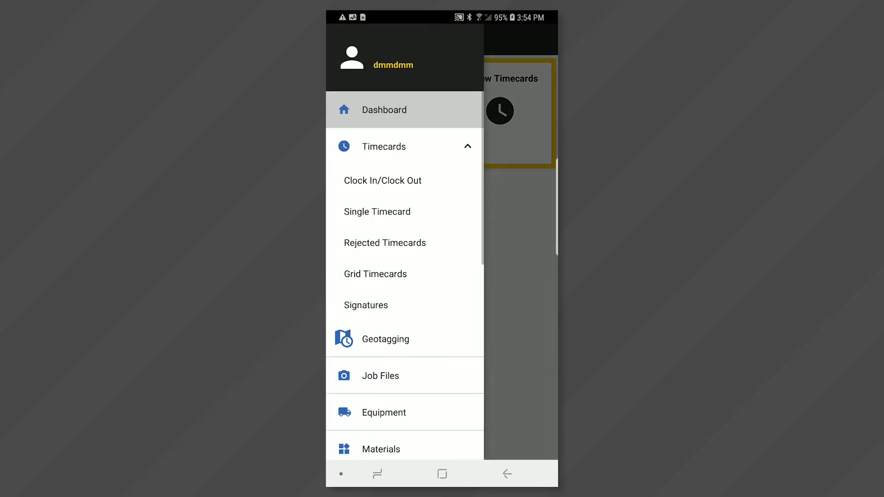
click(382, 180)
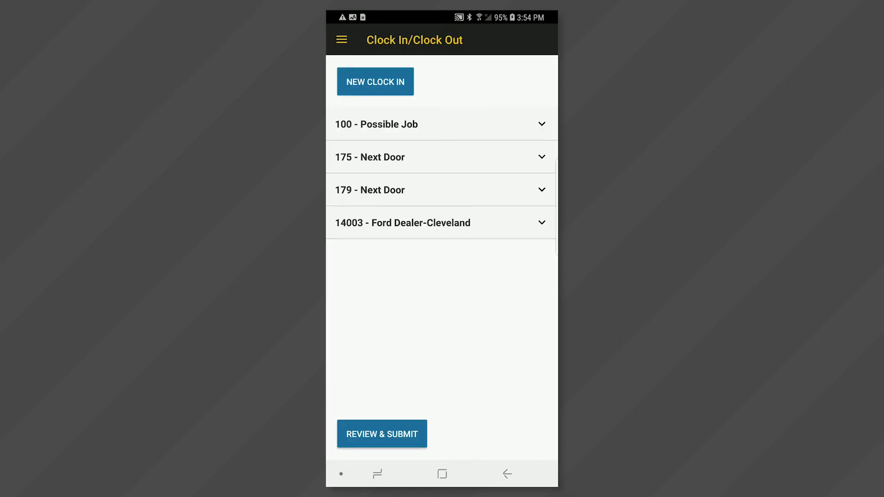
click(442, 157)
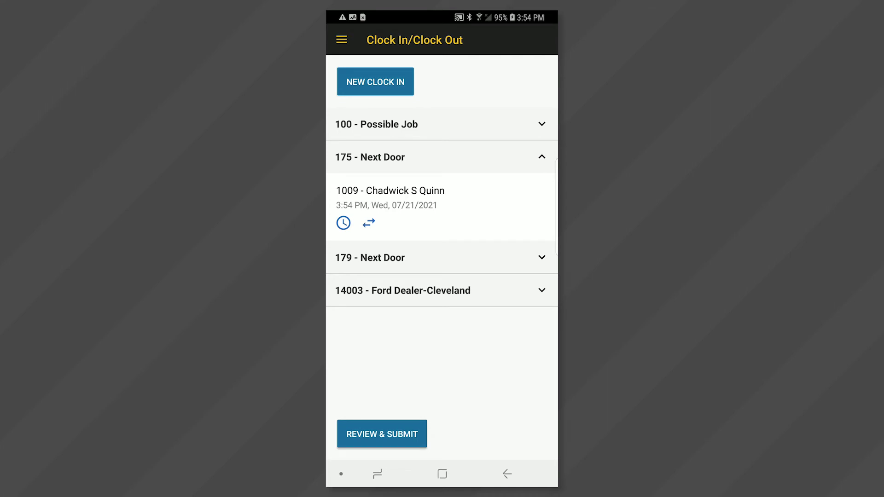
click(343, 222)
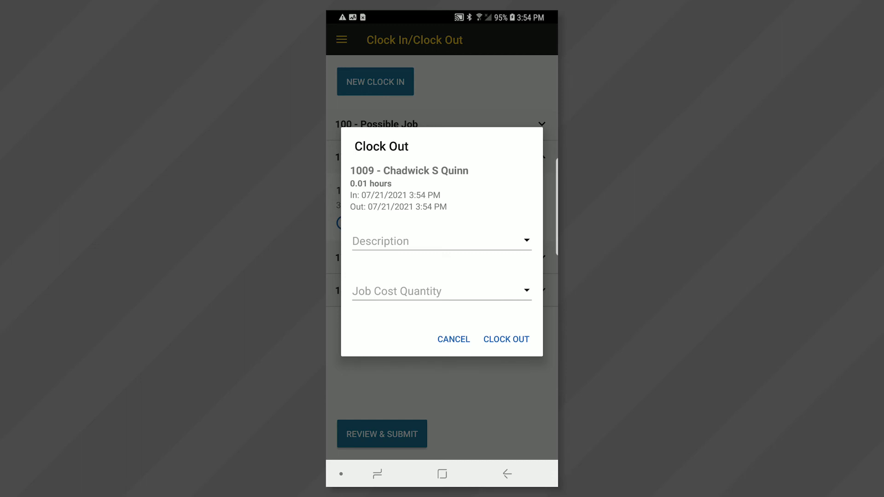
click(507, 339)
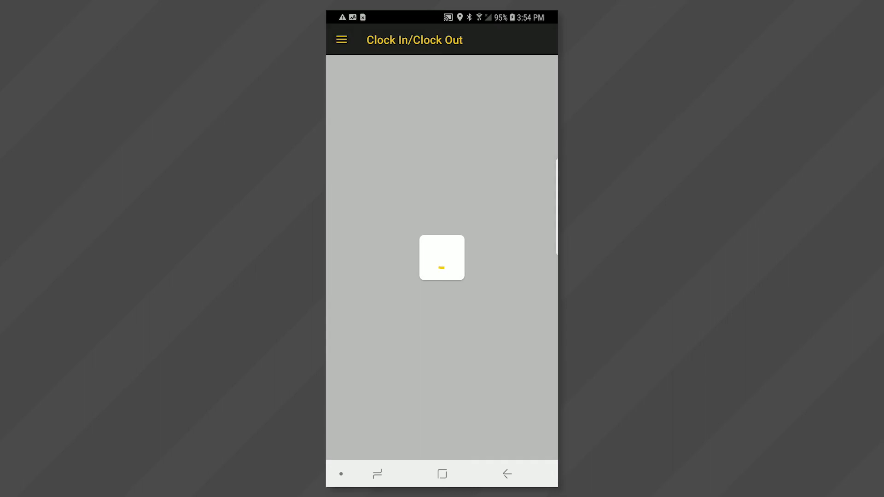